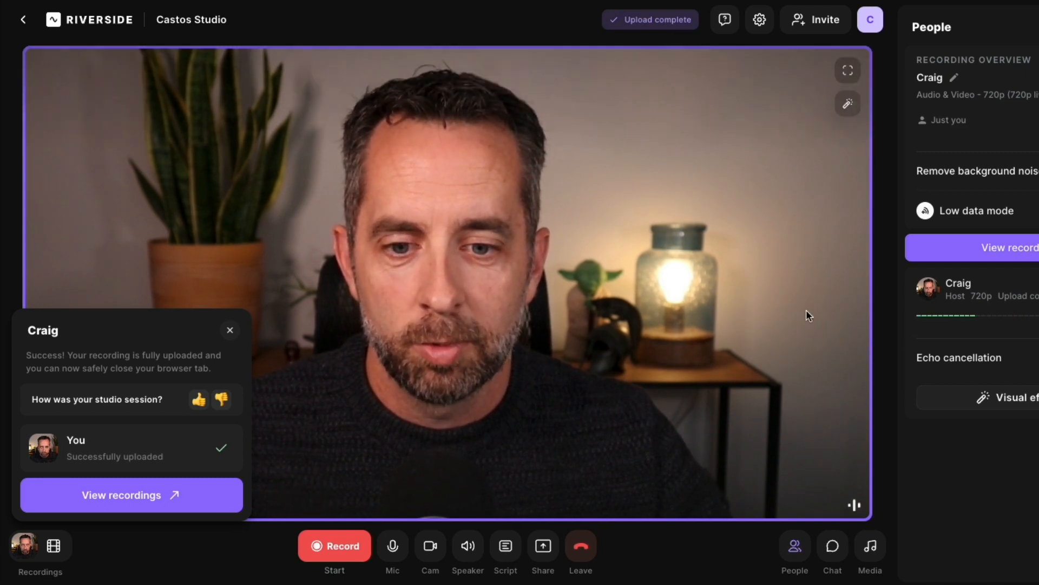
End the studio session for all and open the Jan 23, 2024 2:37 PM recording in the editor.
click(589, 545)
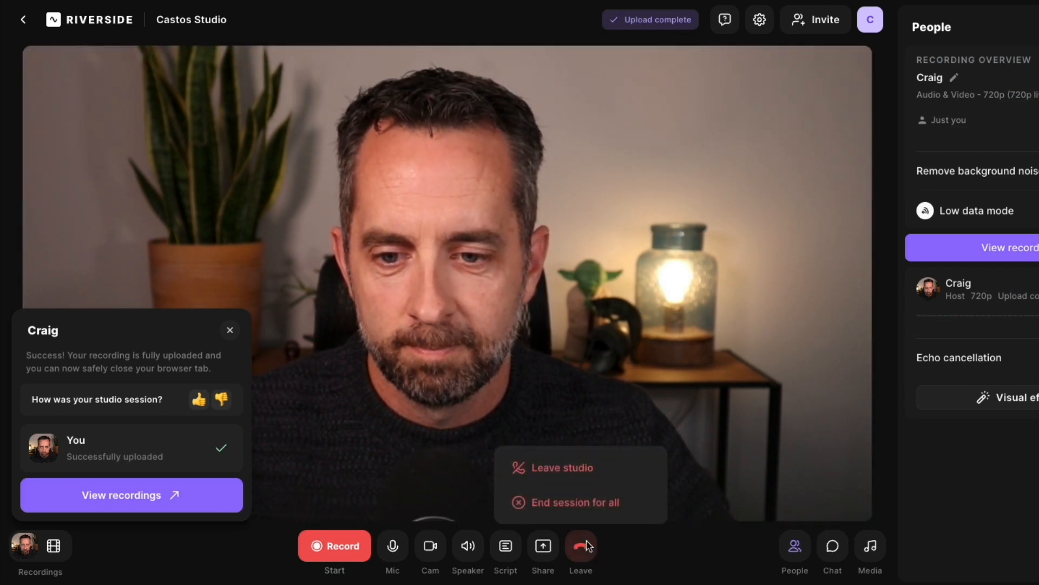
click(575, 501)
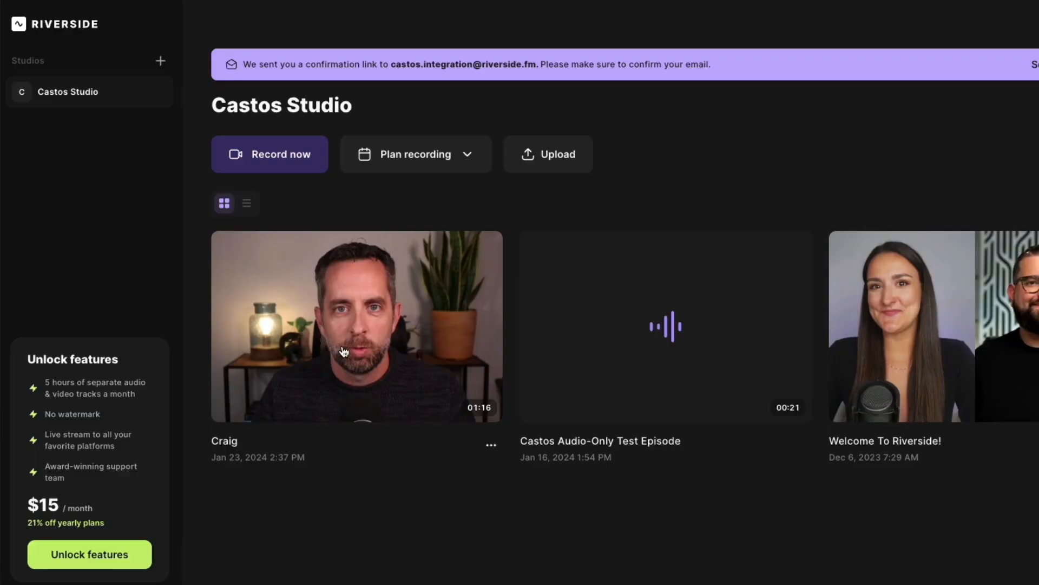
click(344, 352)
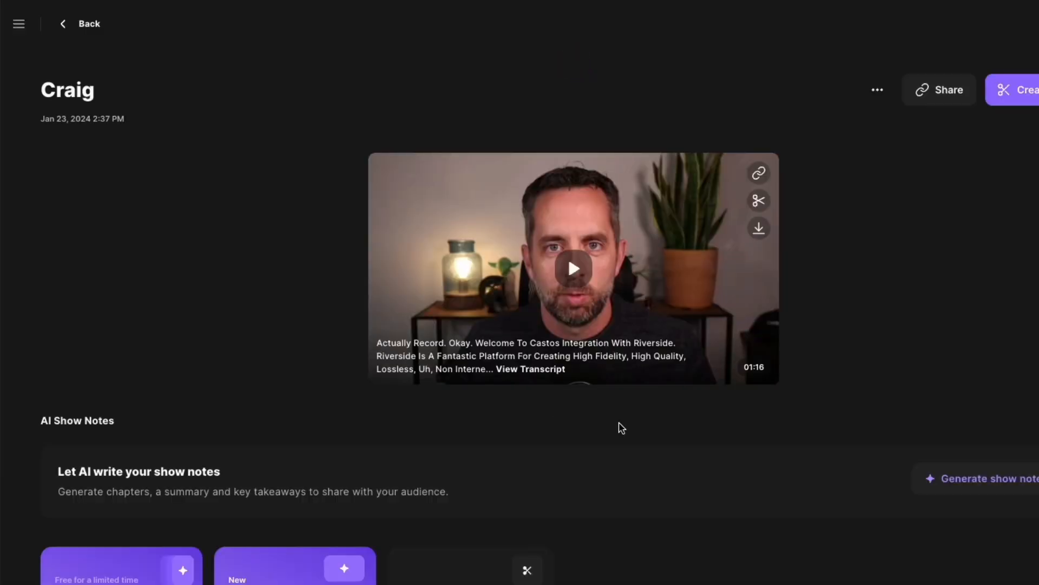
click(758, 203)
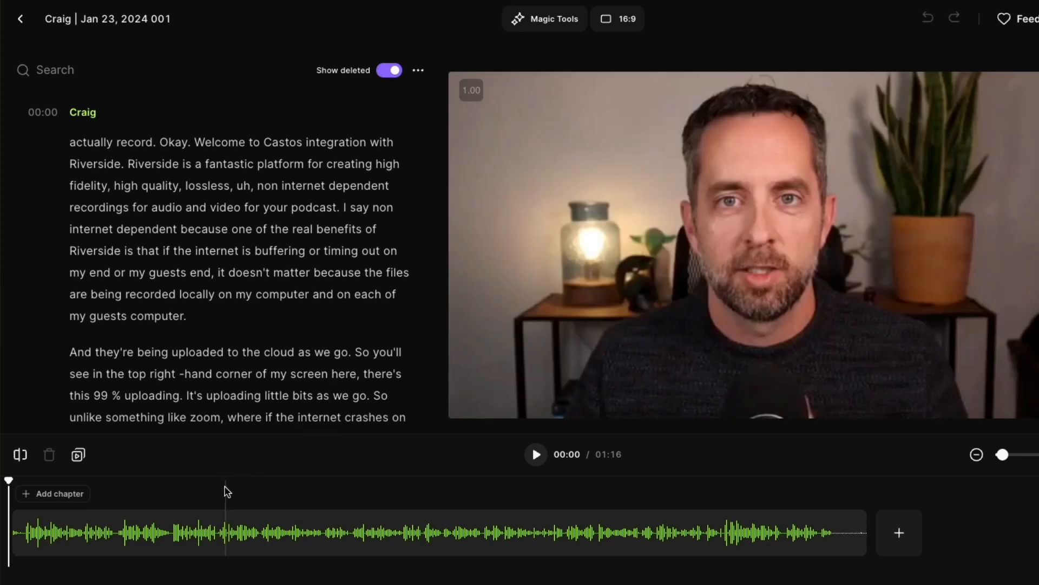
Split the recording at about 00:01 and delete the opening segment containing "actually record.".
click(24, 524)
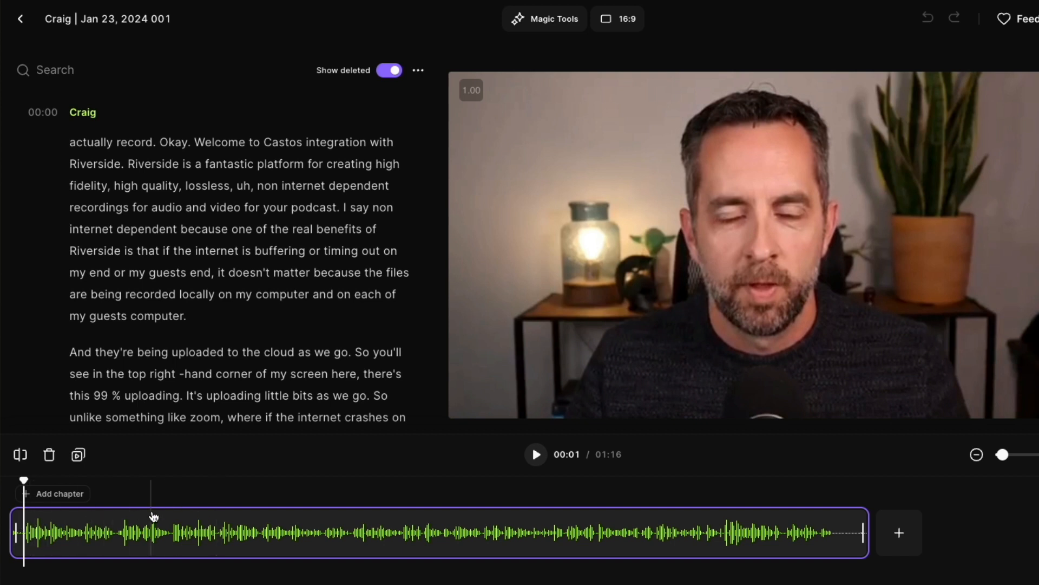
click(20, 455)
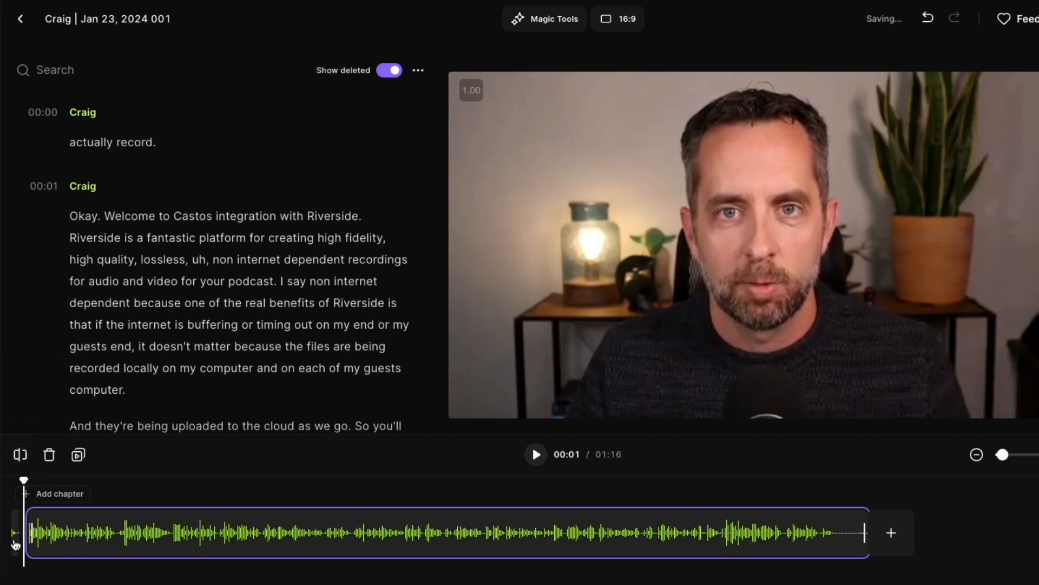
click(16, 533)
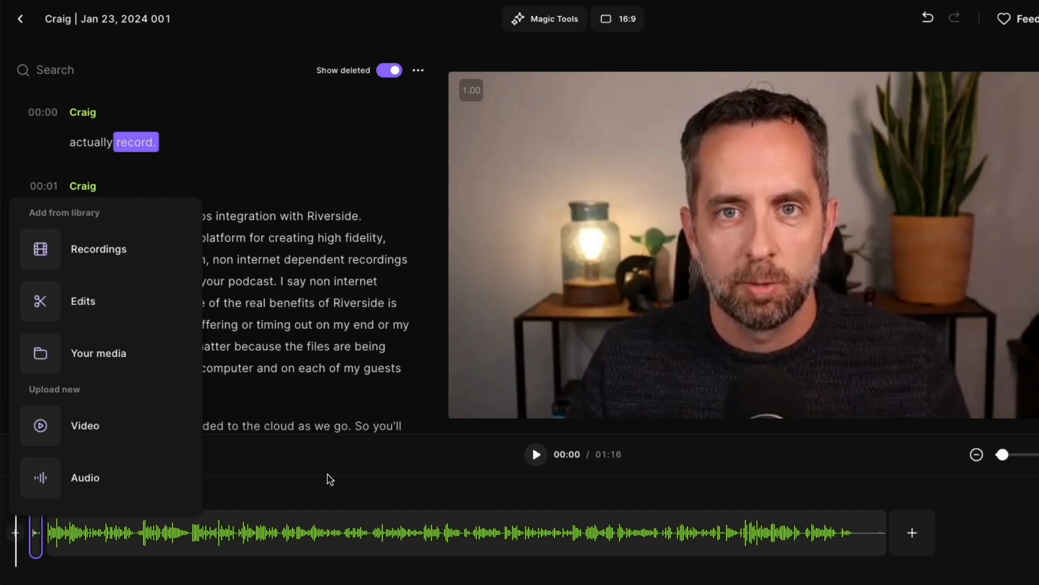
key(Delete)
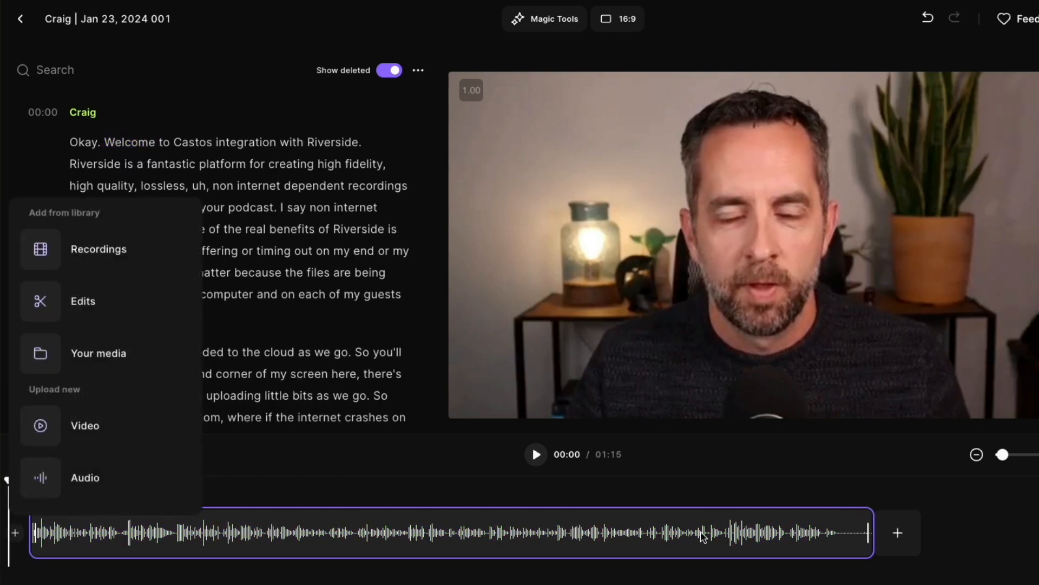
Split the recording at 01:12 and delete the silent segment at the end.
click(844, 537)
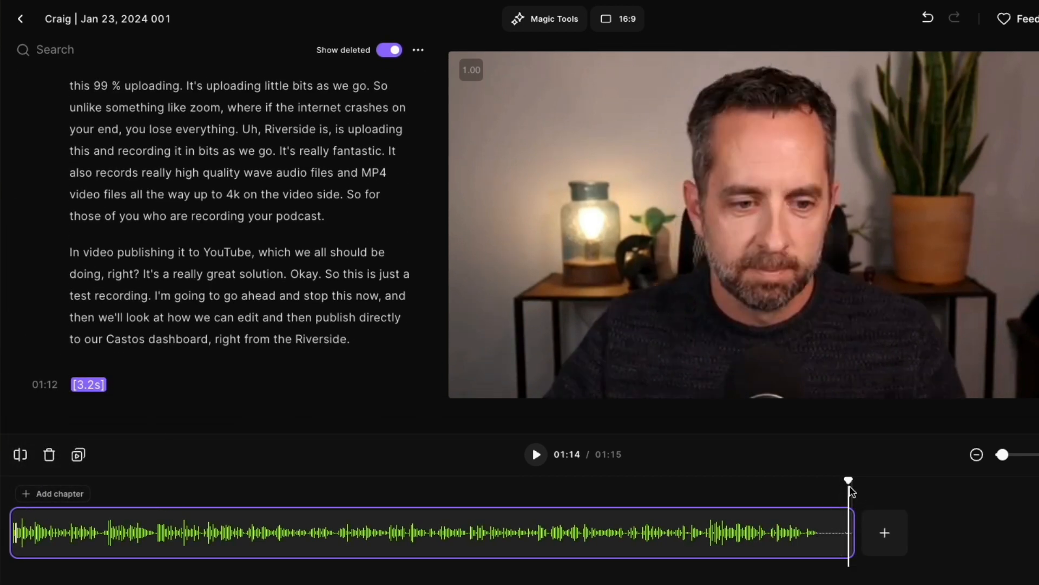
click(821, 487)
key(s)
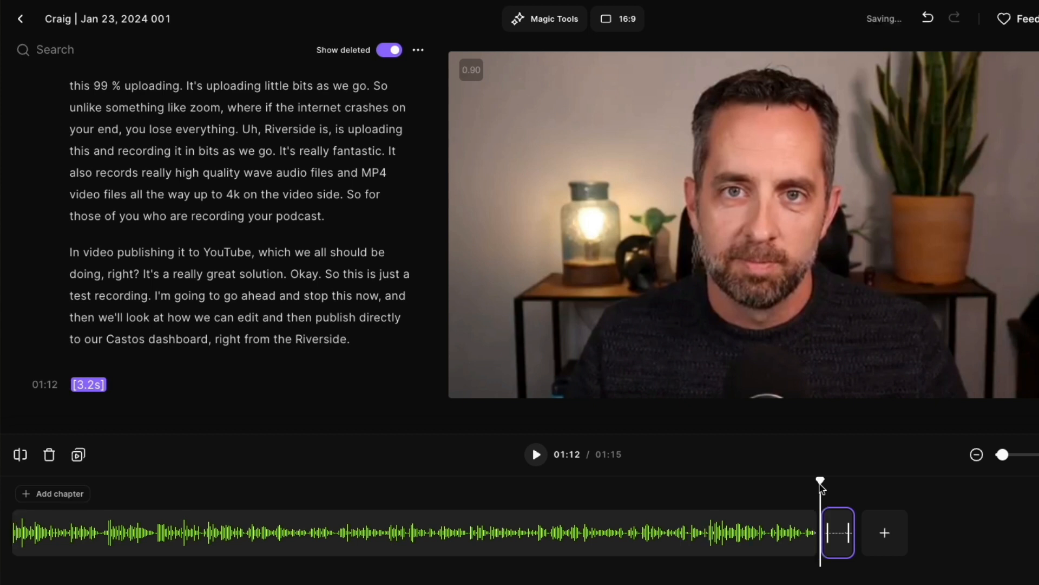
click(837, 536)
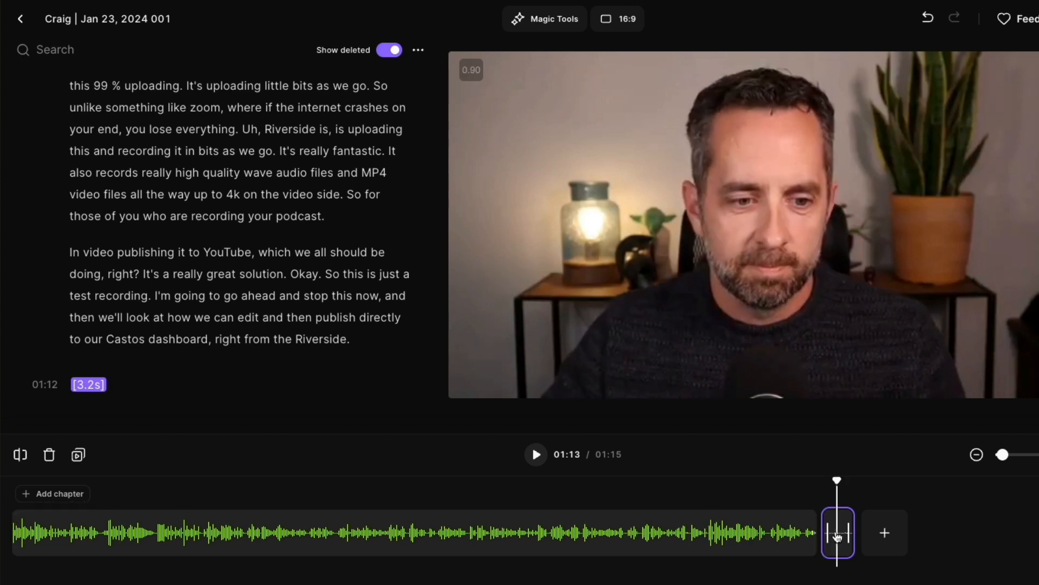
key(Delete)
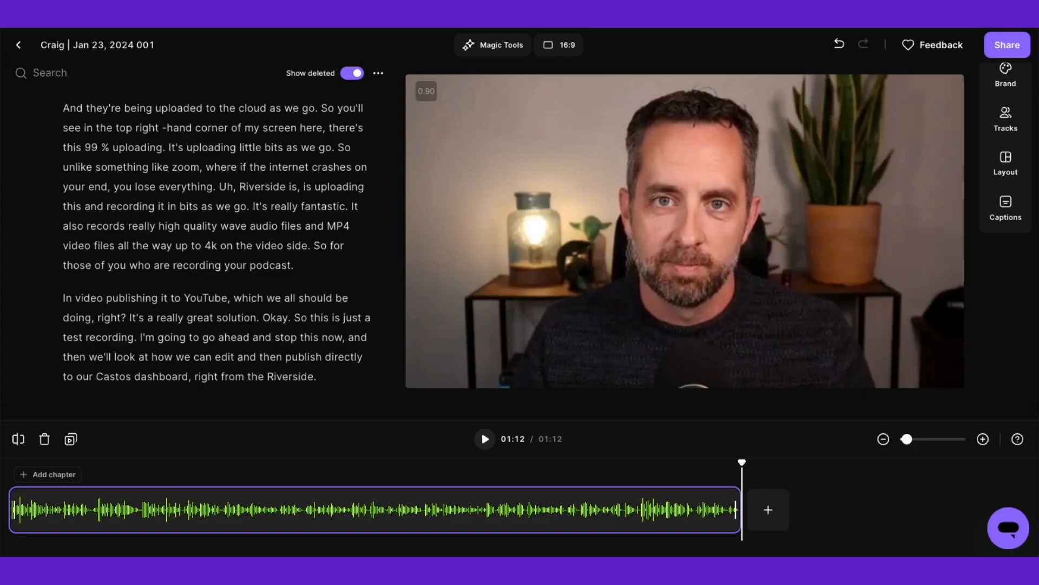
Export the trimmed edit at 720p with the audio enhancements off and return to the recording page.
click(1007, 46)
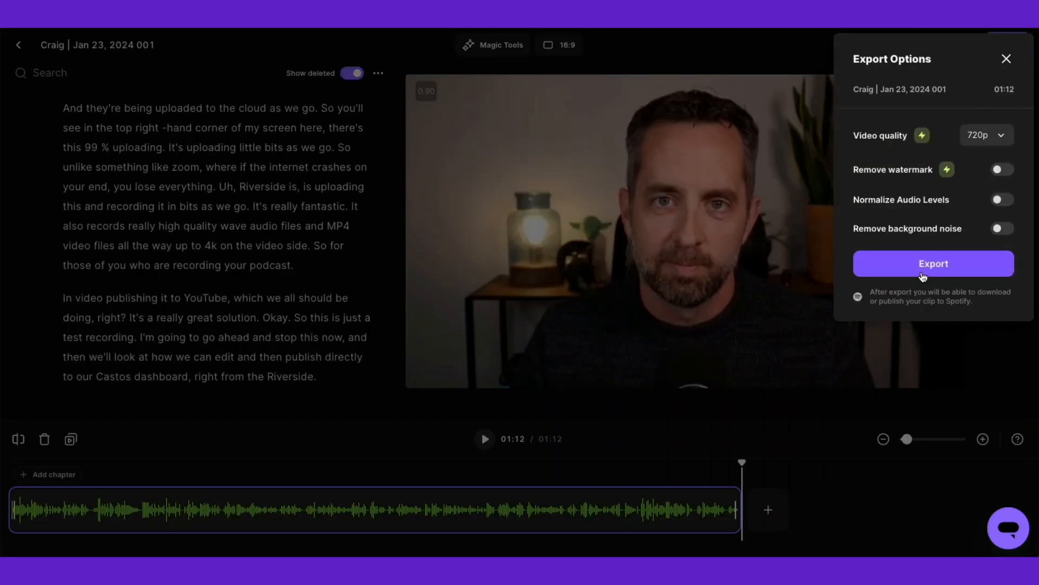
click(923, 277)
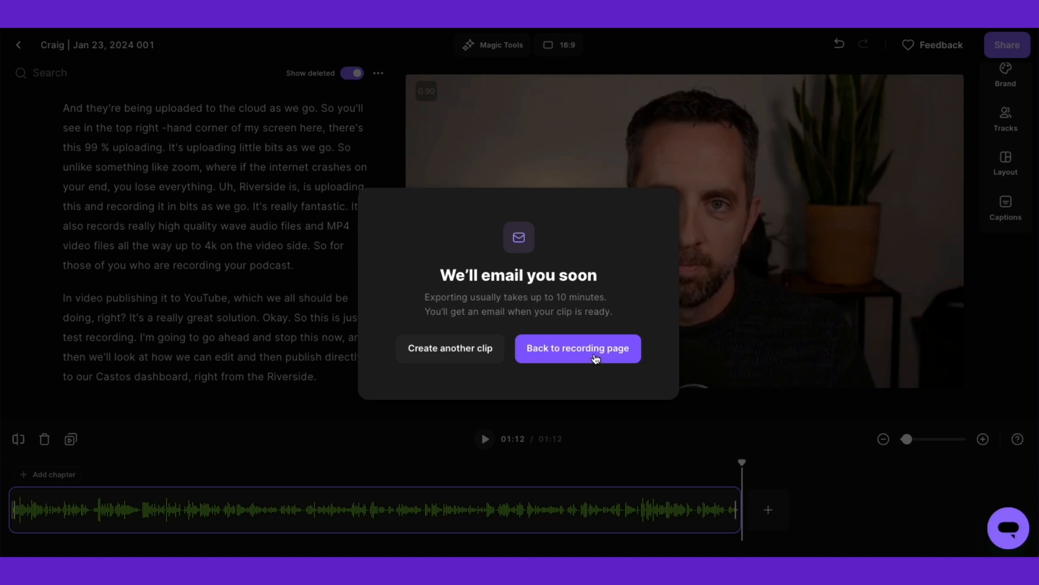
click(596, 359)
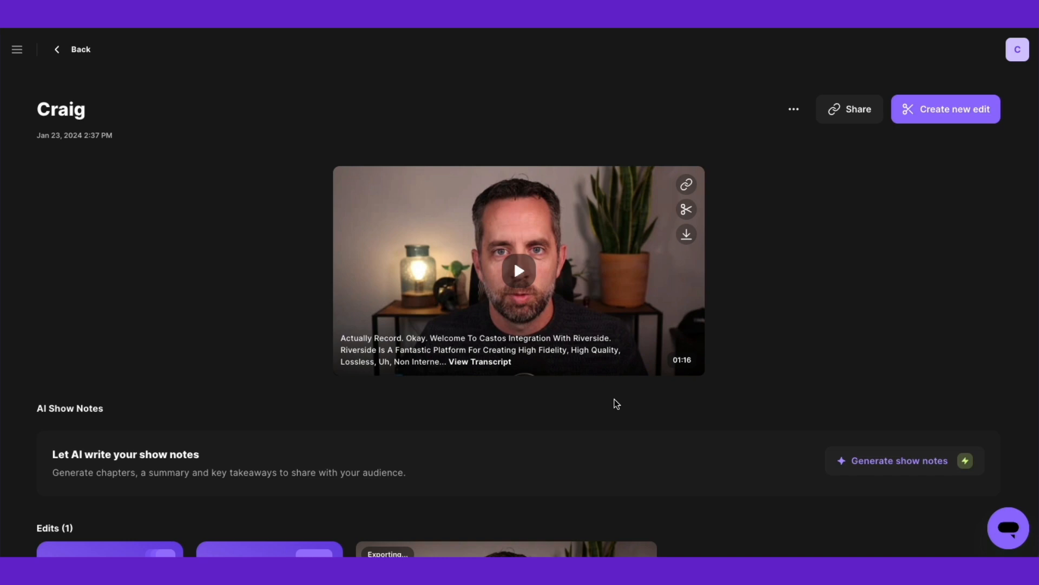
Open the exported edit and export it to Castos with the episode title "Riverside Integration Recording".
scroll(616, 403, down, 5)
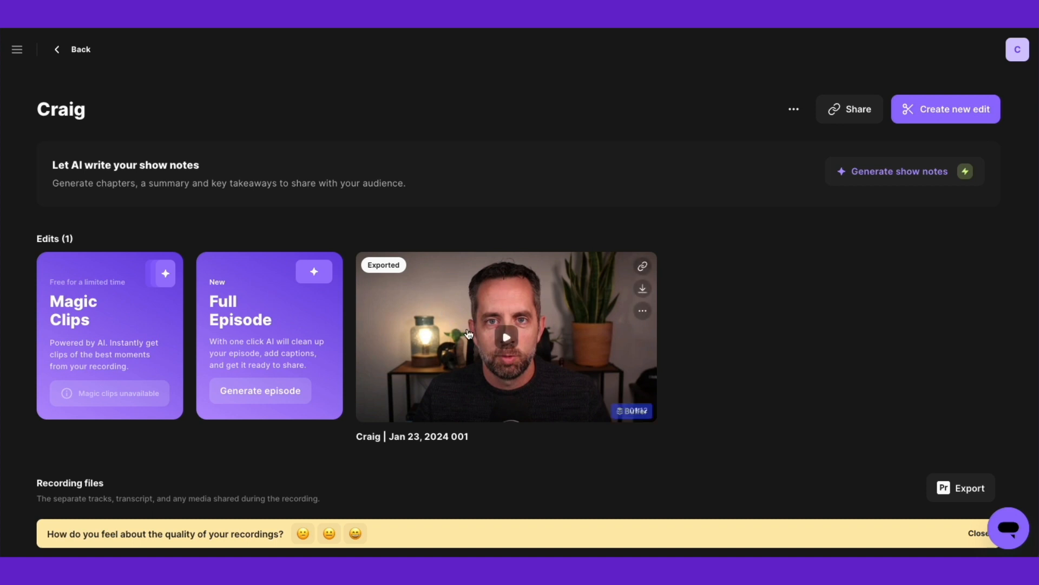
click(427, 375)
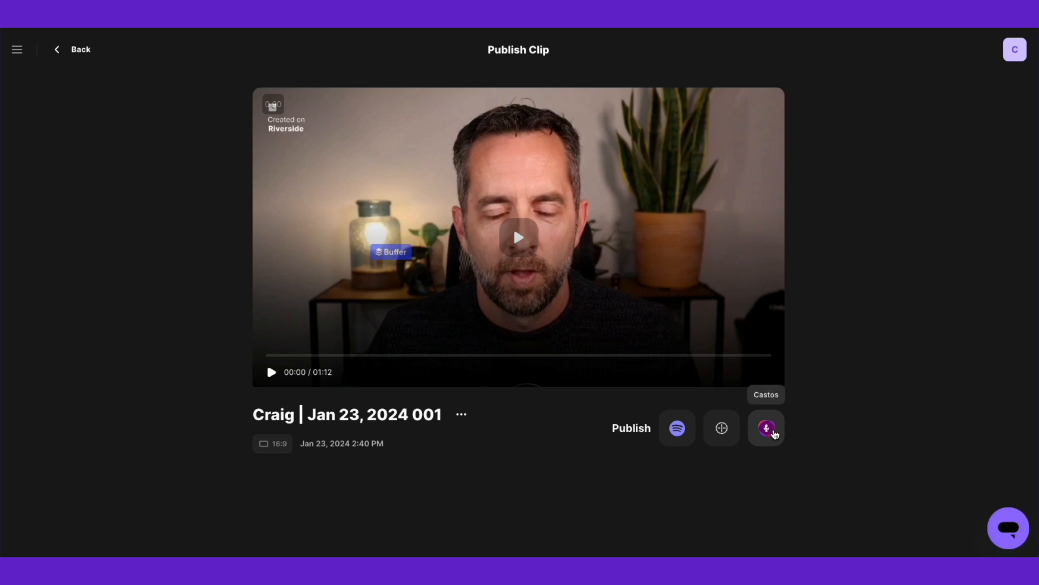
click(775, 432)
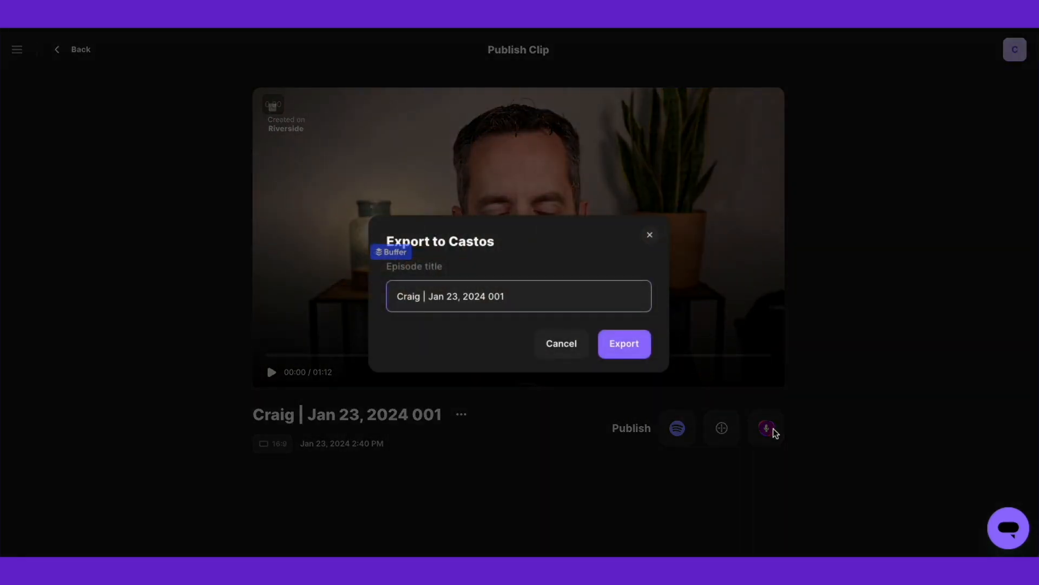
key(ctrl+a)
key(BackSpace)
text(Riverside Integration Recording)
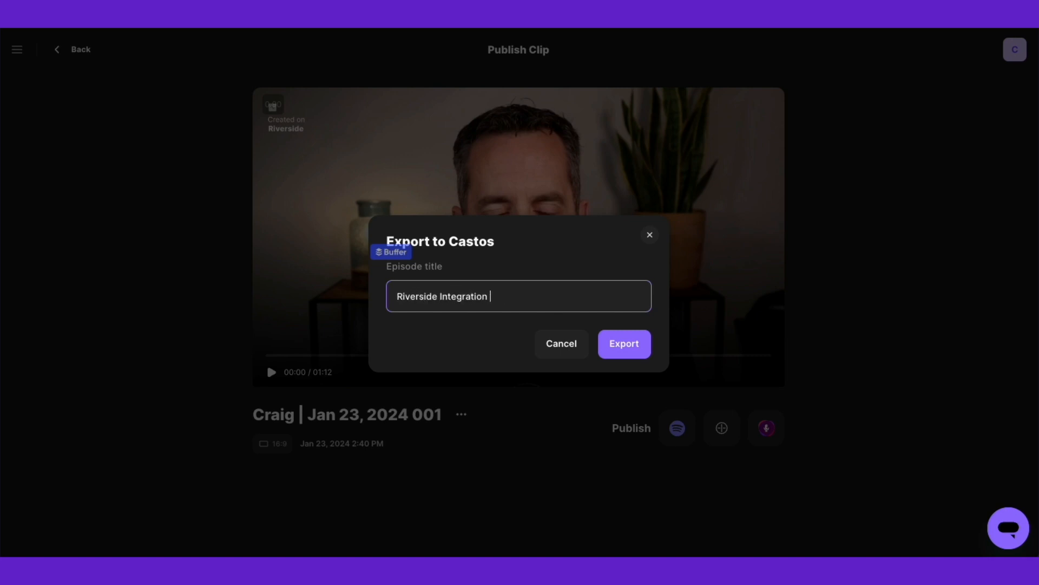
click(643, 345)
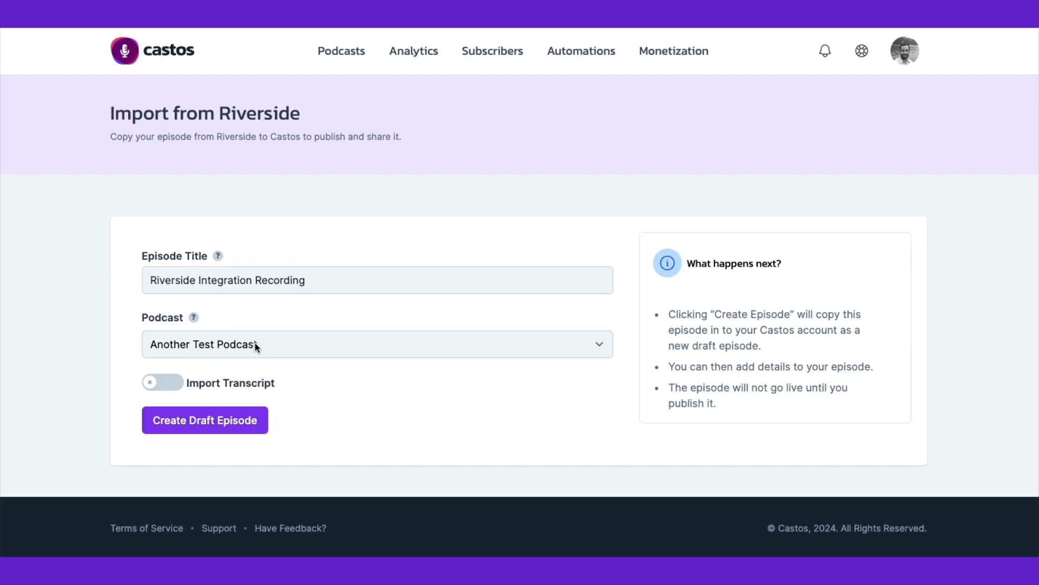
Create a draft episode in "Another Test Podcast" without importing the transcript.
click(272, 345)
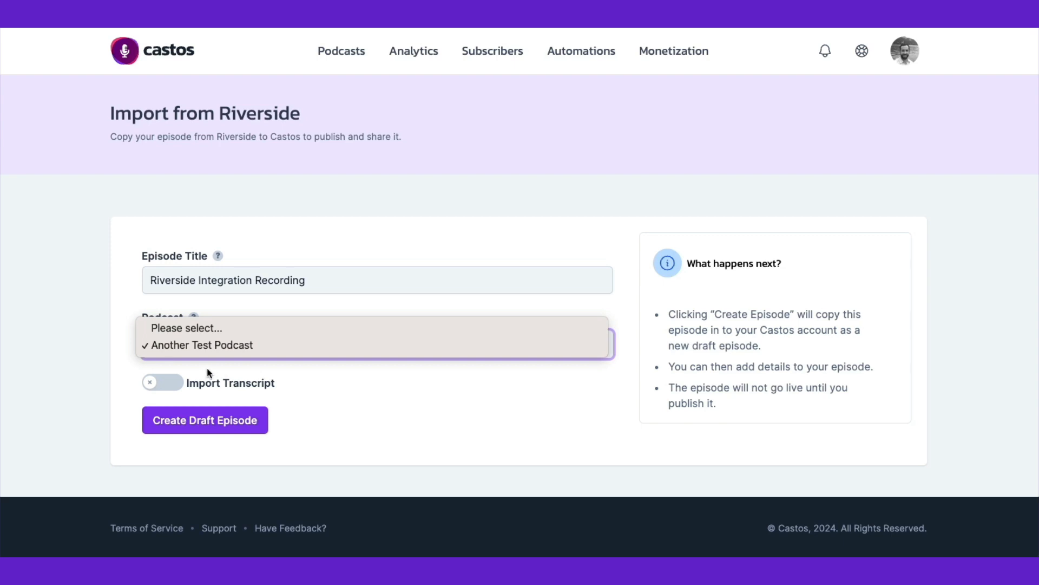
click(100, 349)
click(206, 421)
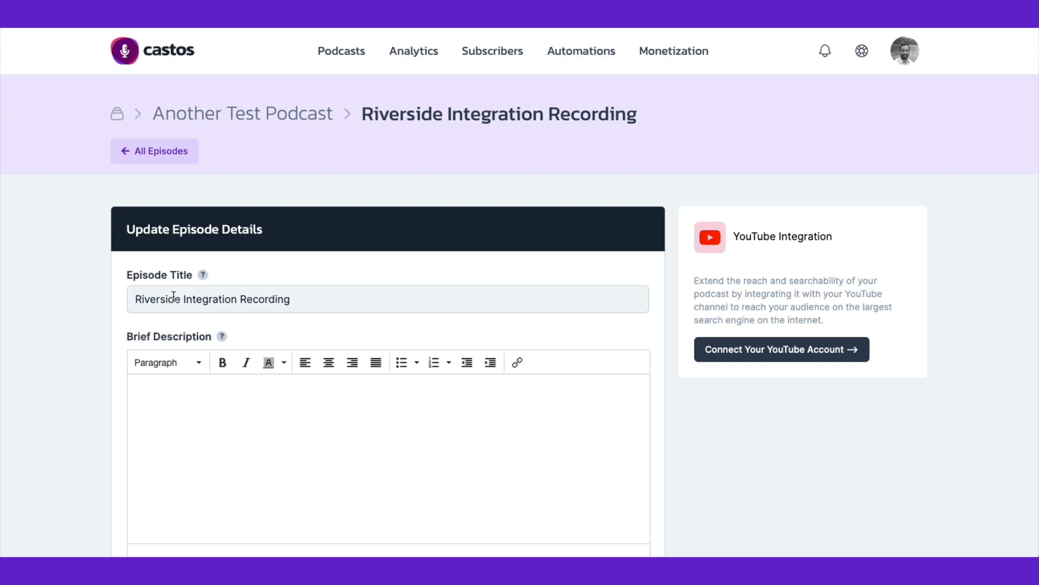
Write "Show notes go here", "Bullet points" and "Bold text" on separate lines of the brief description, with the last line bold.
click(185, 418)
text(Show notes go here)
key(Return)
text(Bullet points)
key(Return)
text(Bold text)
key(shift+Home)
key(super+b)
Format the "Bullet points" line as a bulleted list item, keeping "Bold text" as a separate paragraph below it.
triple_click(163, 410)
click(402, 363)
click(283, 418)
key(Return)
key(Return)
key(BackSpace)
key(BackSpace)
key(BackSpace)
key(Return)
click(404, 359)
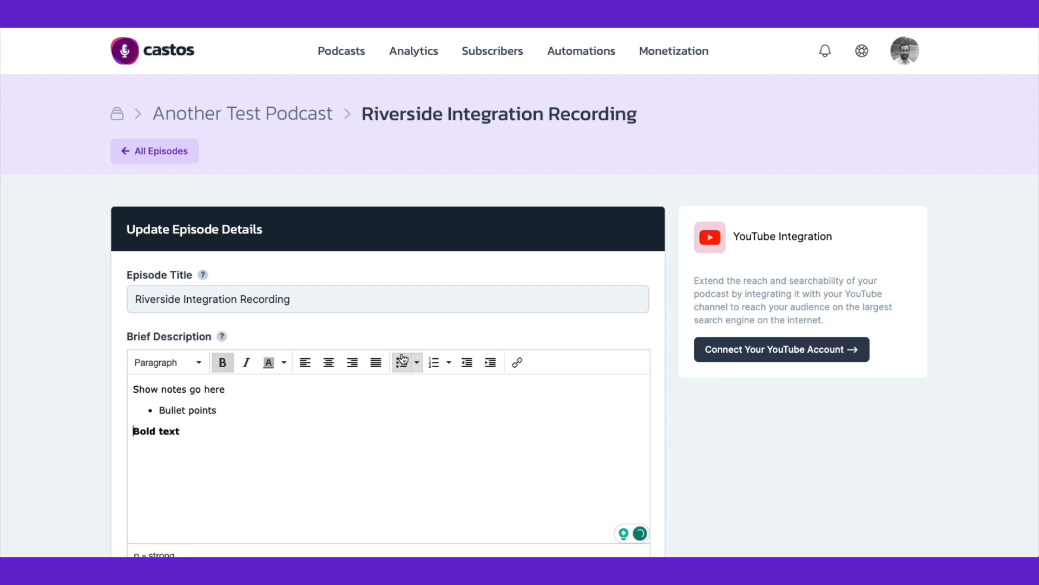
Review the remaining episode fields and save the episode as a draft.
scroll(106, 396, down, 8)
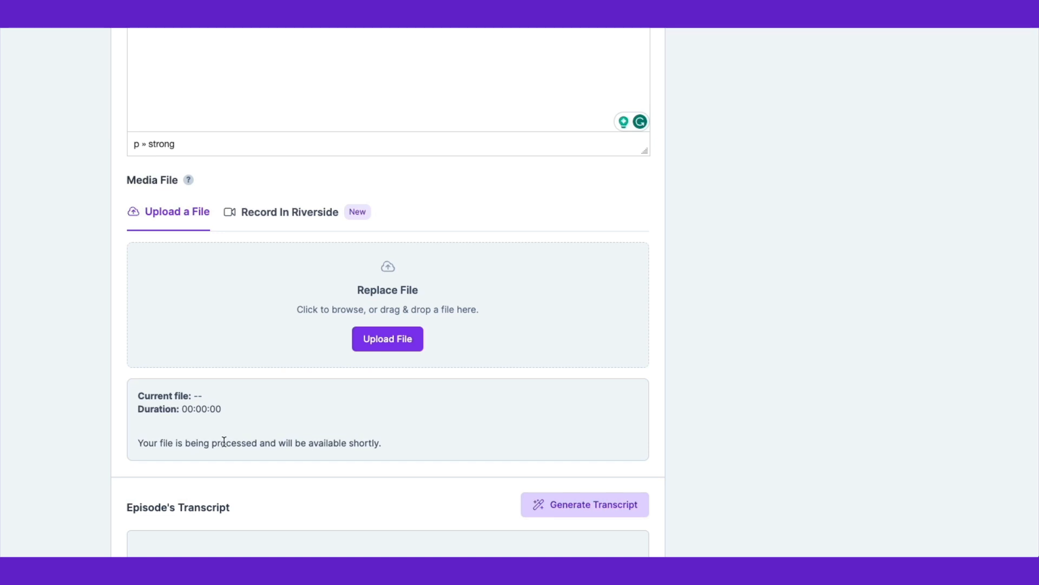
scroll(95, 402, down, 10)
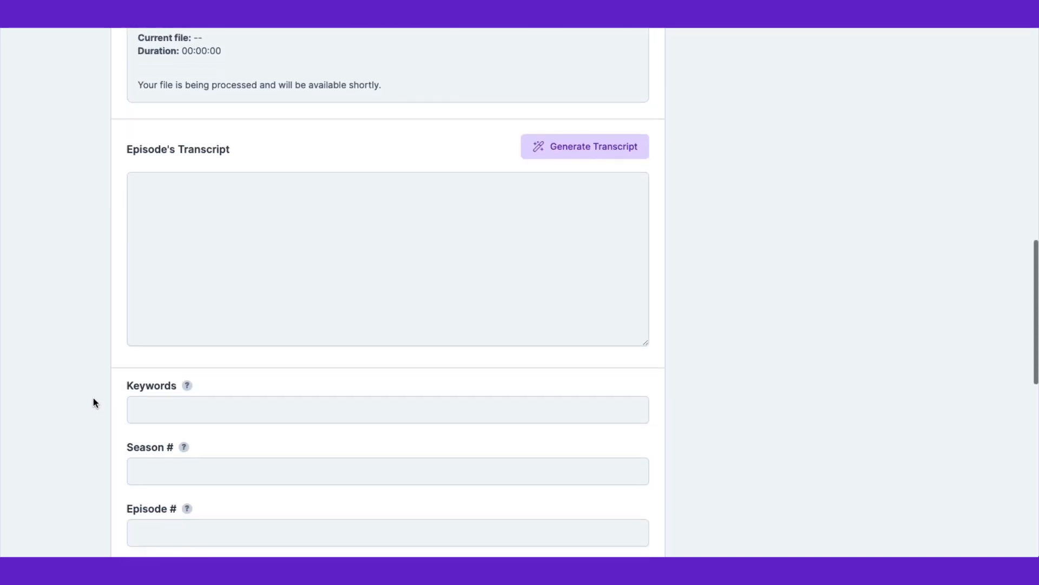
scroll(94, 402, down, 7)
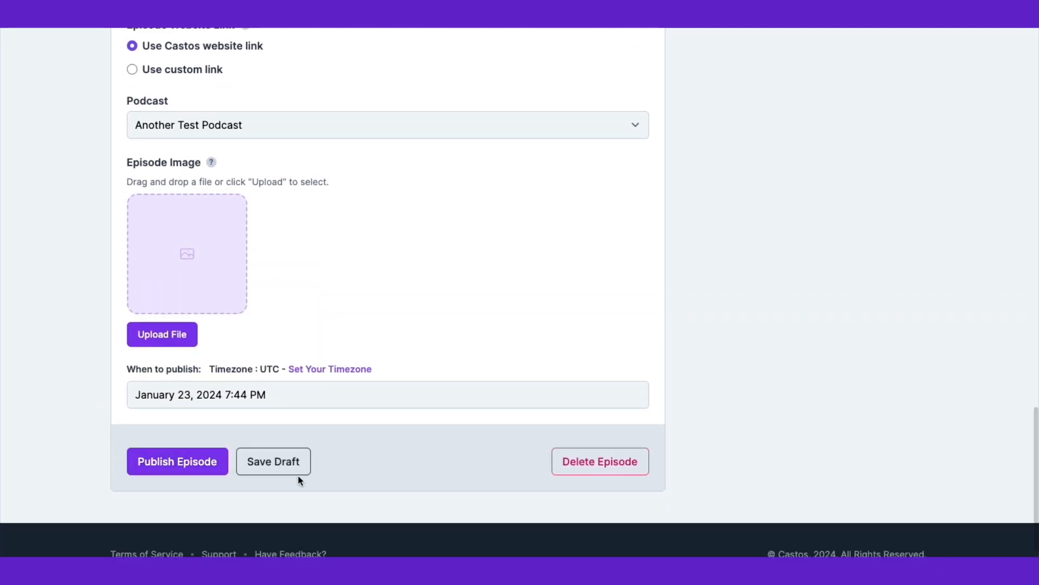
click(277, 464)
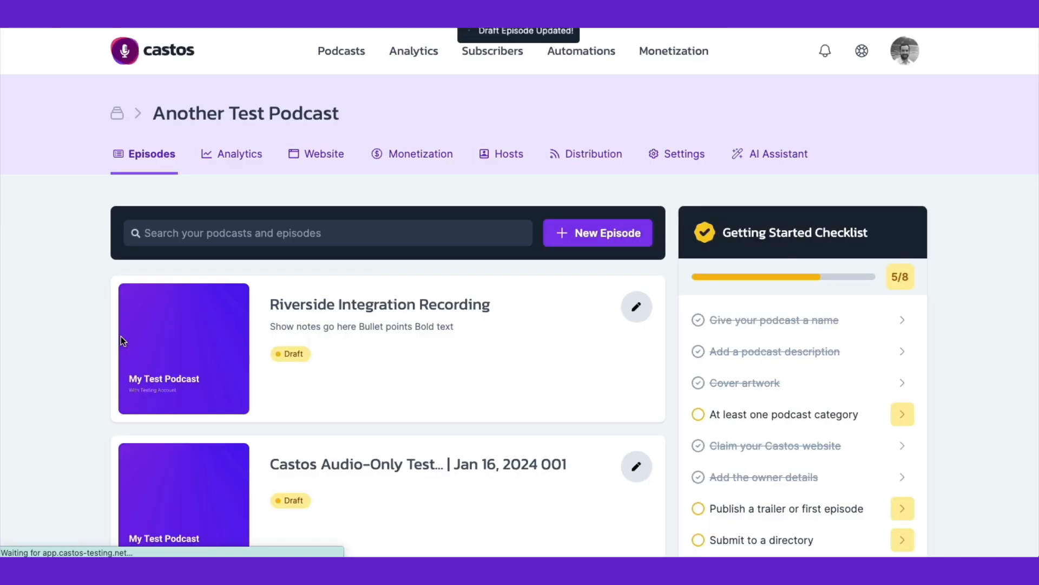
Reopen the "Riverside Integration Recording" draft and check its current media file and duration.
click(389, 332)
scroll(390, 332, down, 10)
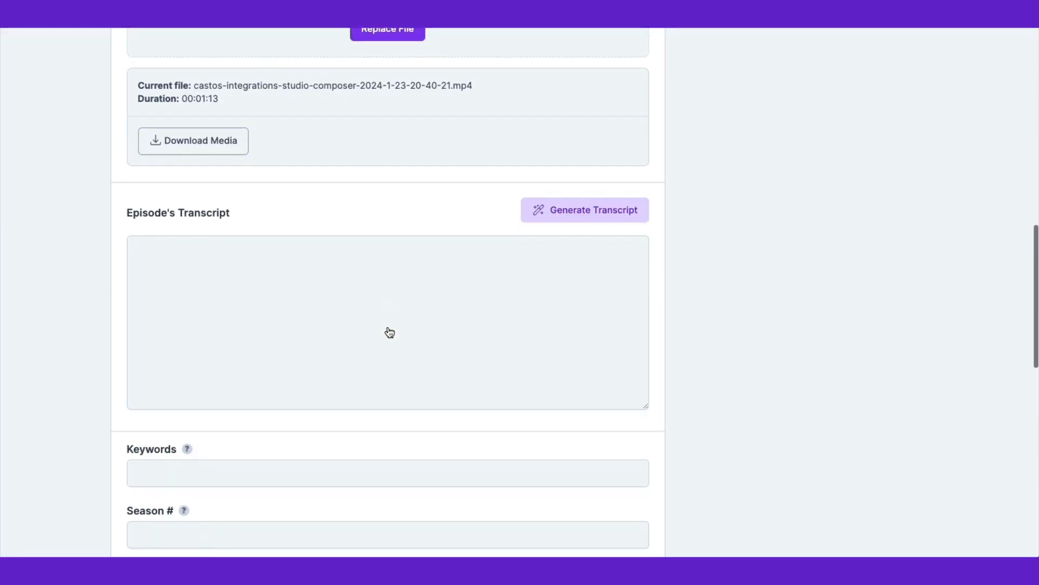
scroll(390, 332, down, 1)
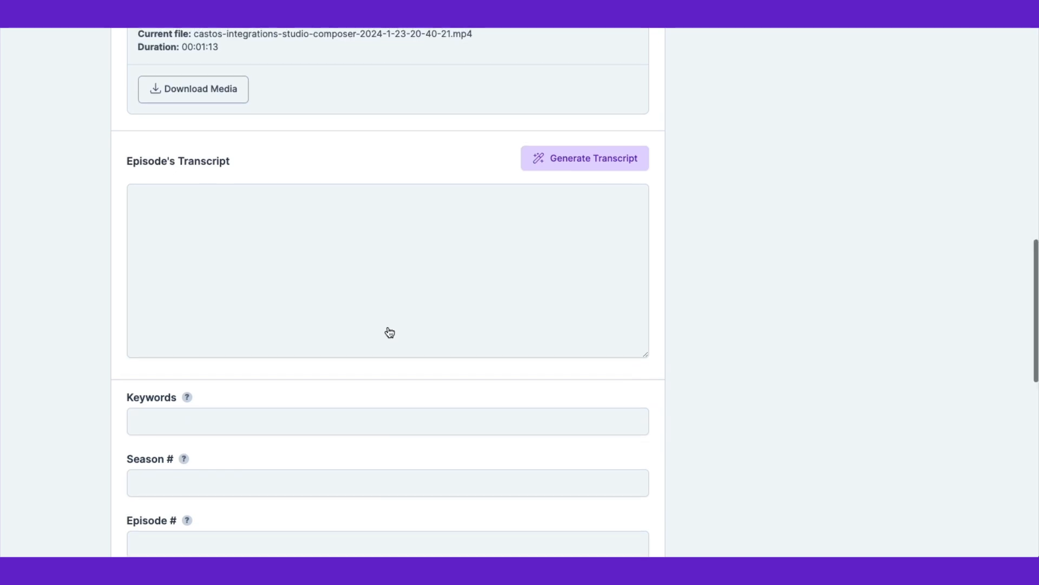
scroll(390, 332, up, 2)
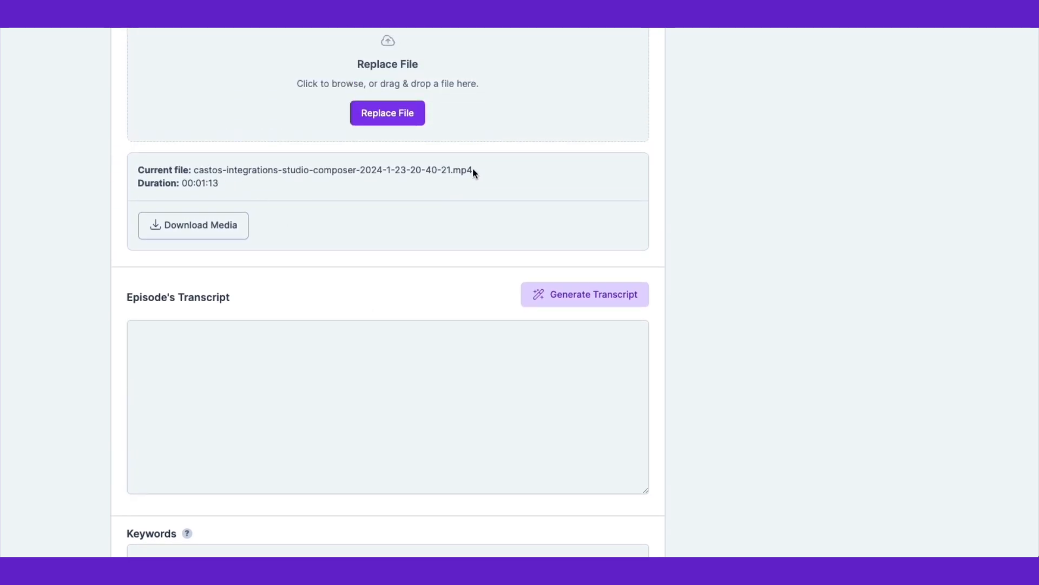
Publish the "Riverside Integration Recording" episode with its publish date left at January 23, 2024 7:44 PM.
scroll(347, 200, down, 3)
scroll(347, 200, down, 8)
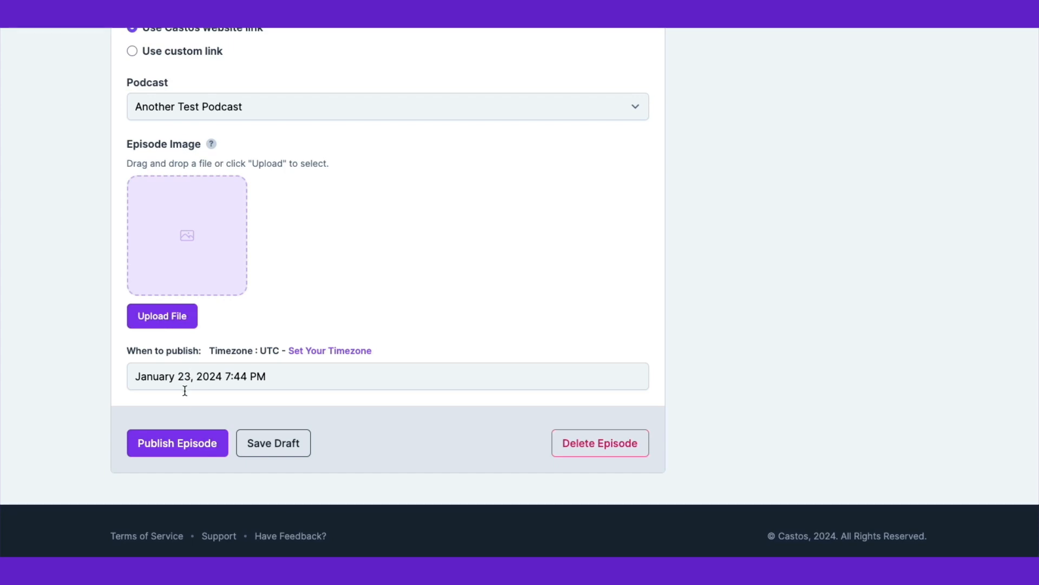
click(179, 444)
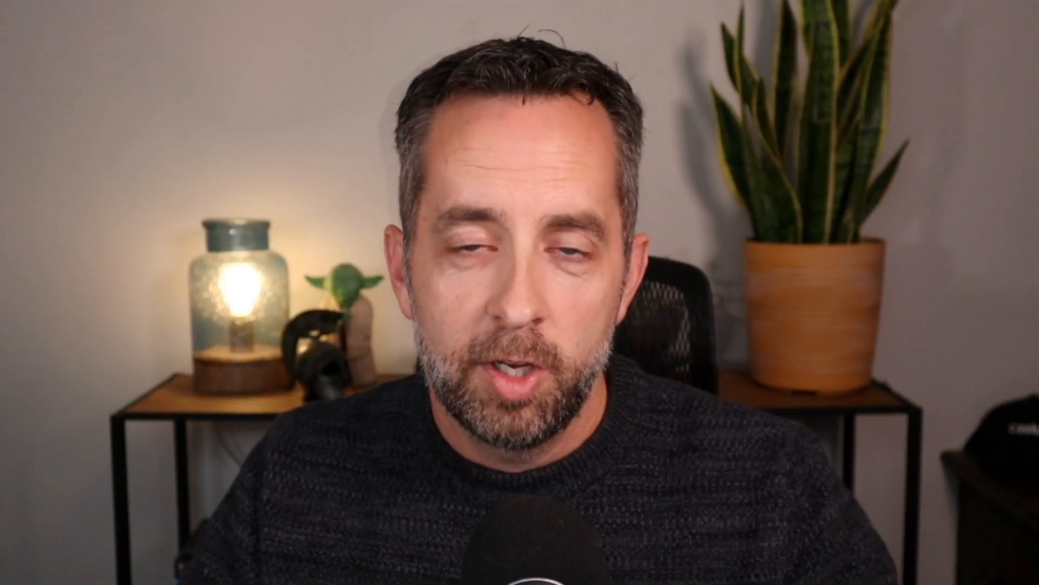